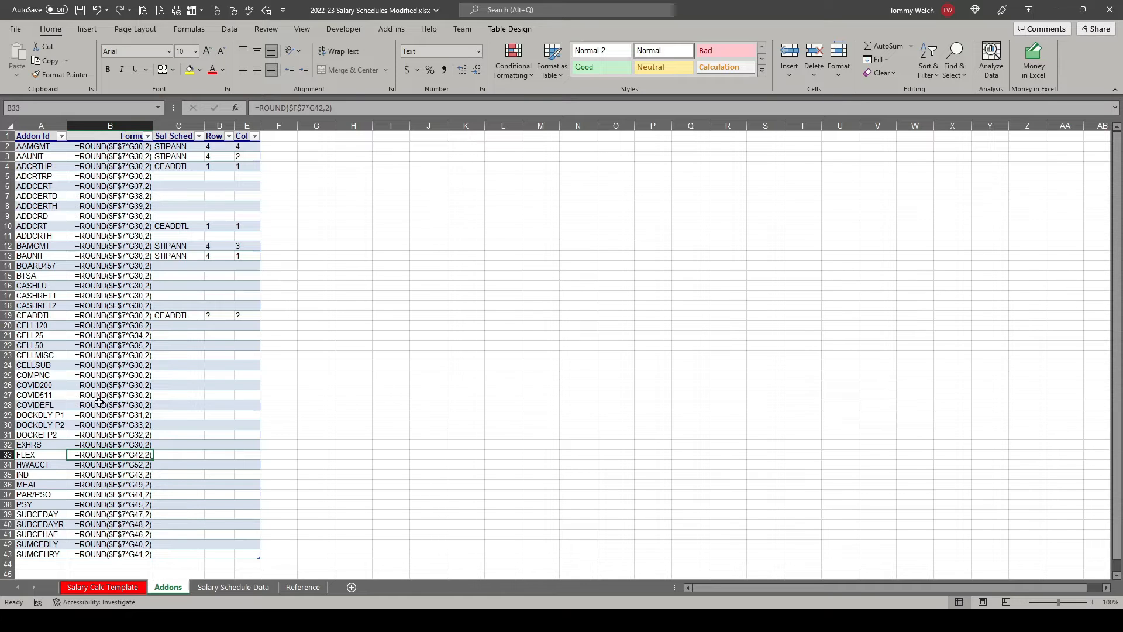
In Q30 of the Salary Calc Template sheet, enter =XLOOKUP(F30,tbl_Addons[Addon Id],tbl_Addons[Formula],"Not Found",0).
left_click(106, 588)
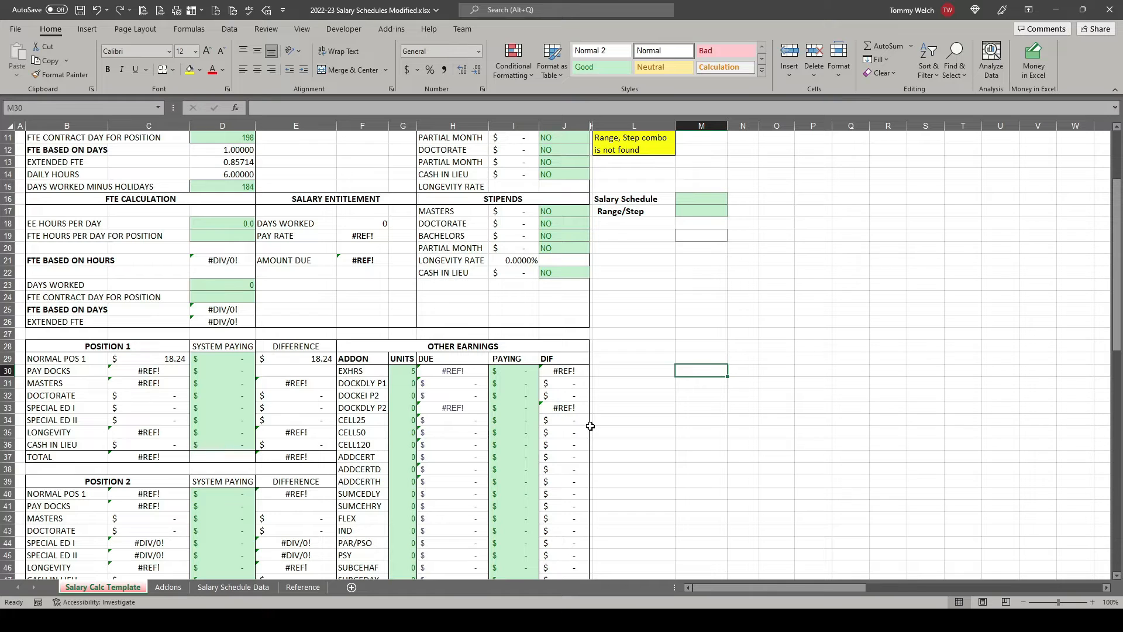
left_click(169, 588)
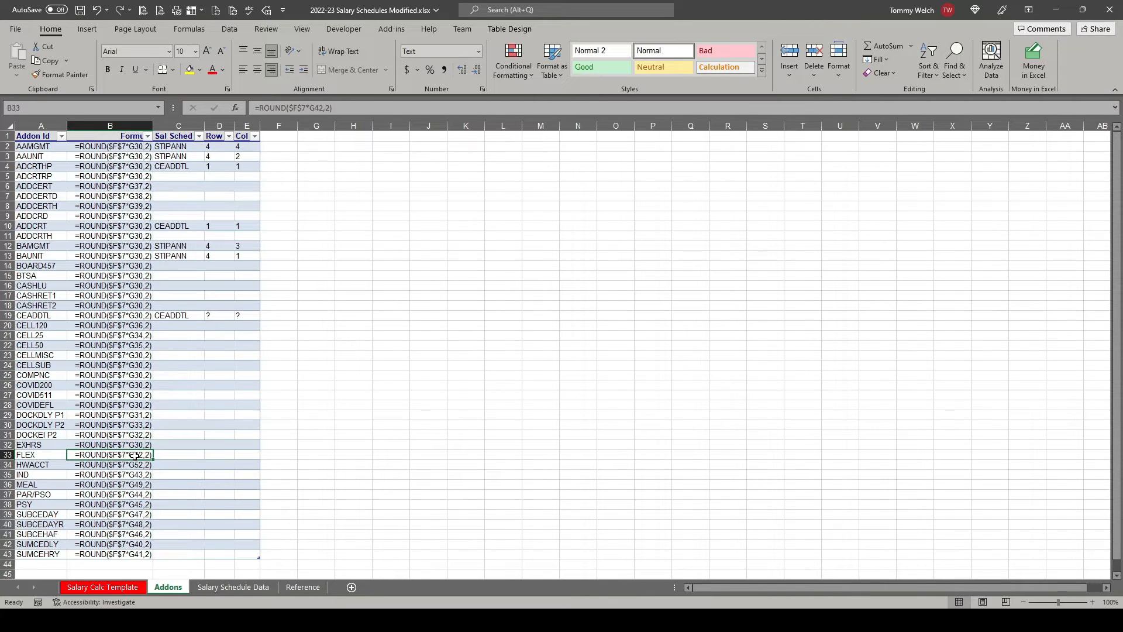
left_click(120, 588)
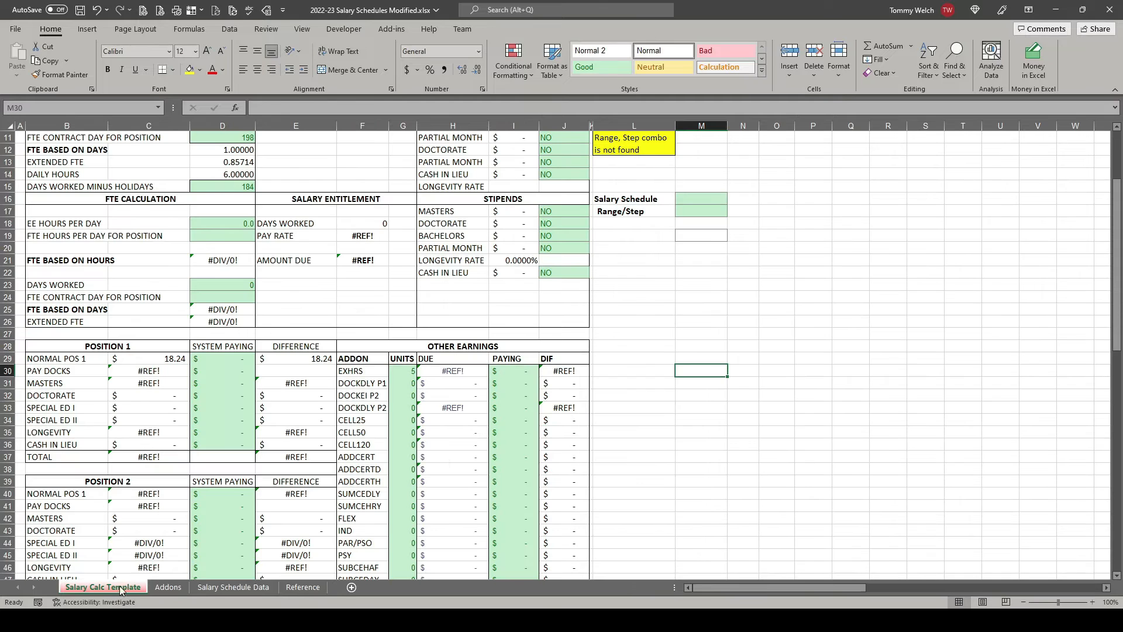
scroll(689, 437, "down", 3)
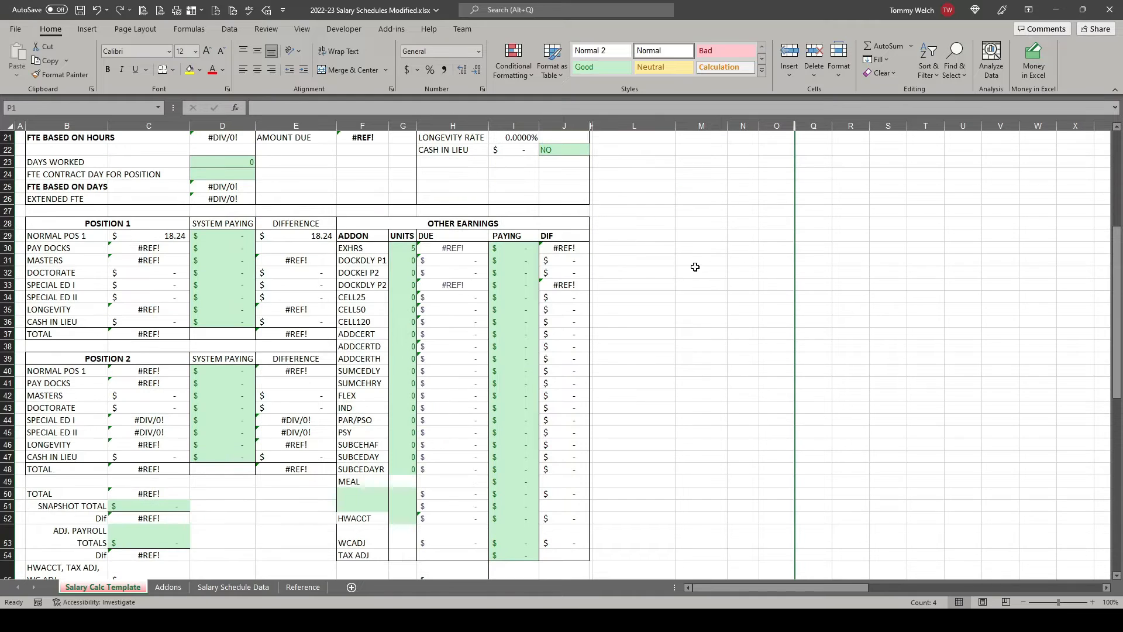
left_click(818, 247)
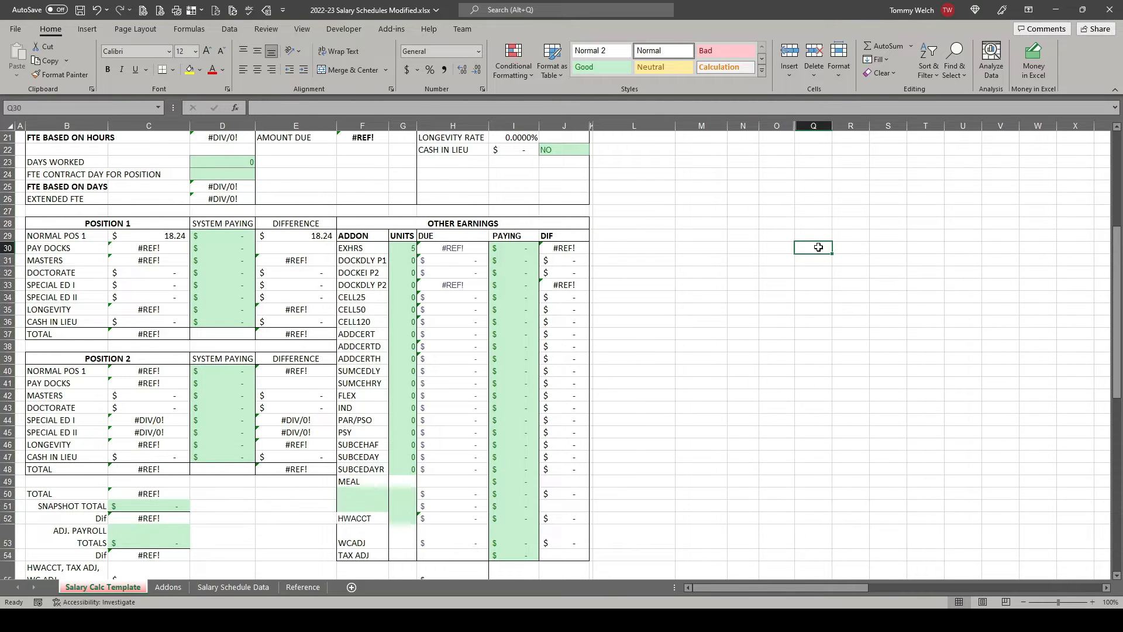
type("=xlo")
key("Tab")
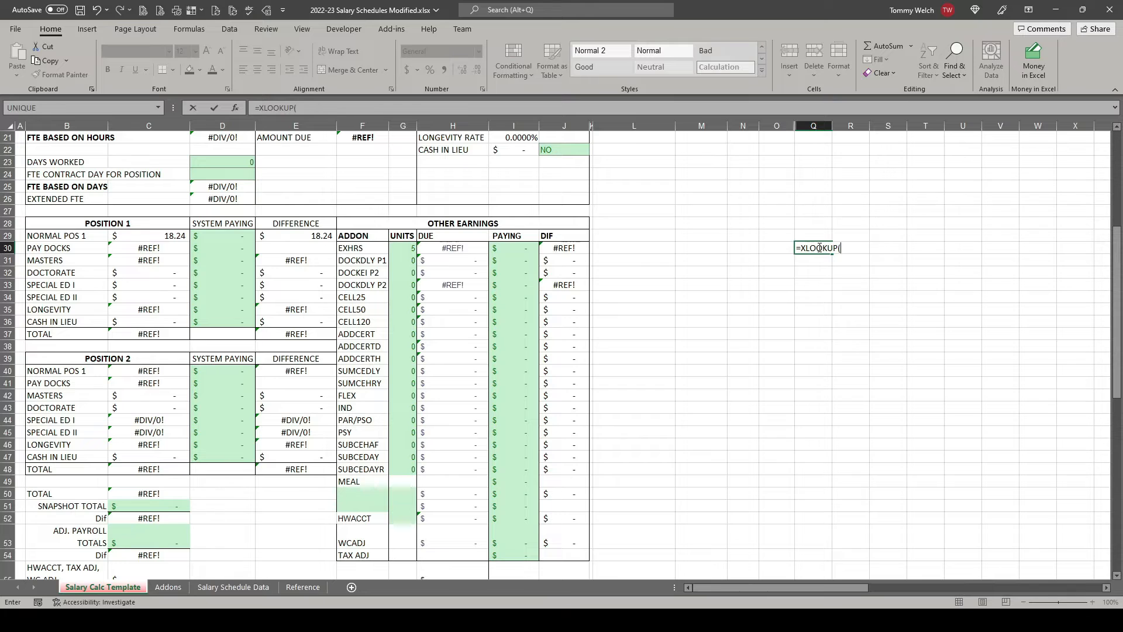
left_click(356, 248)
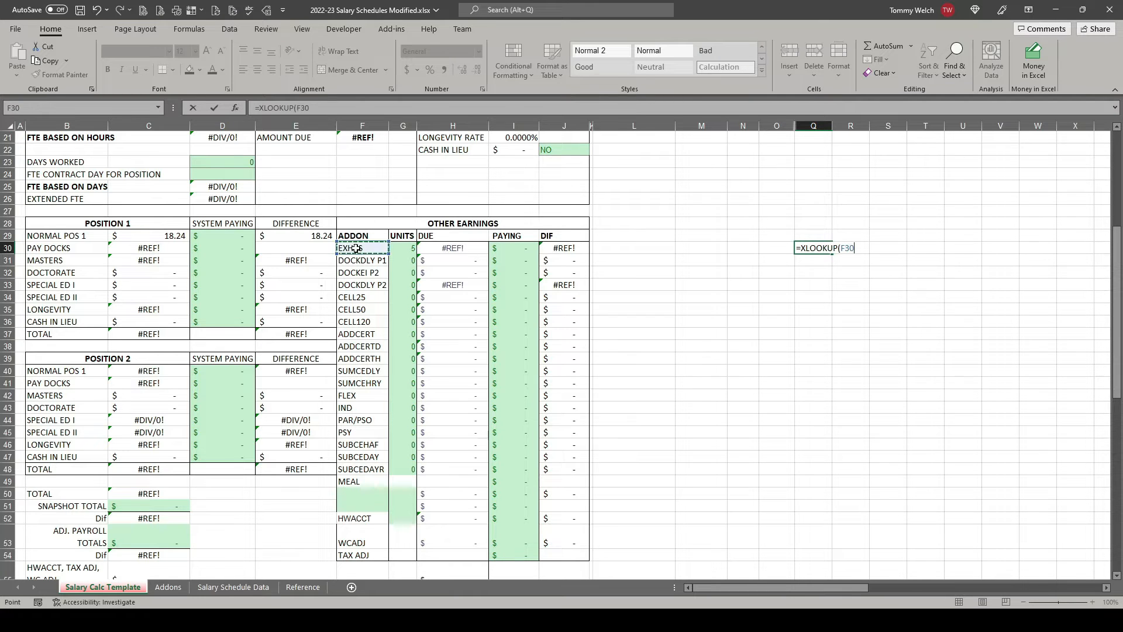
type(",tbl_Addons[")
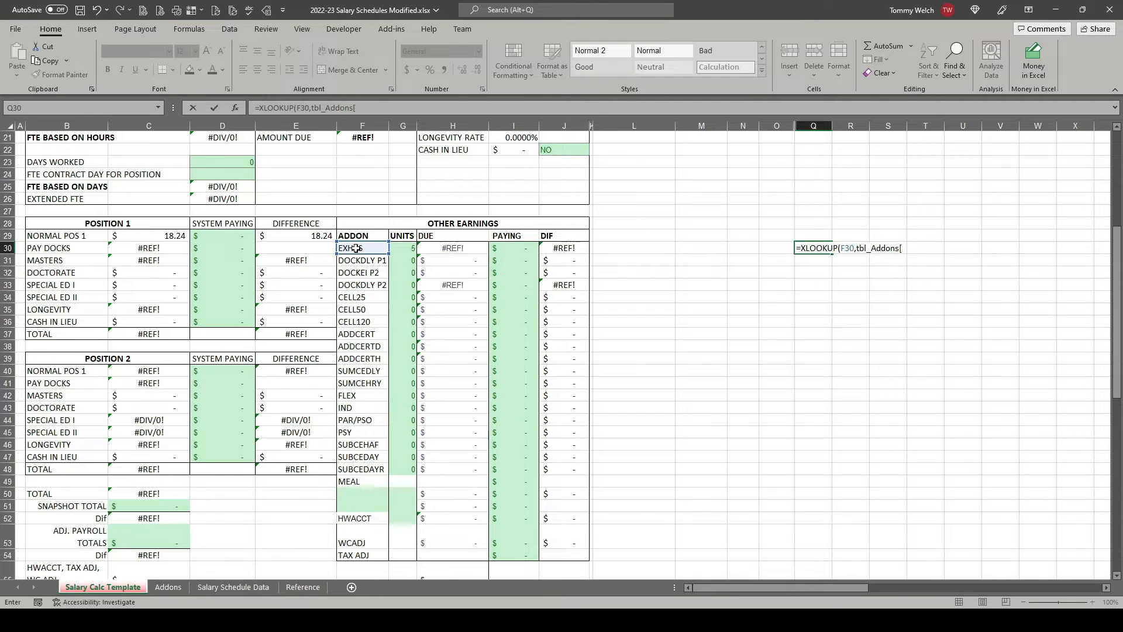
type("Addon Id],tbl_Addons[")
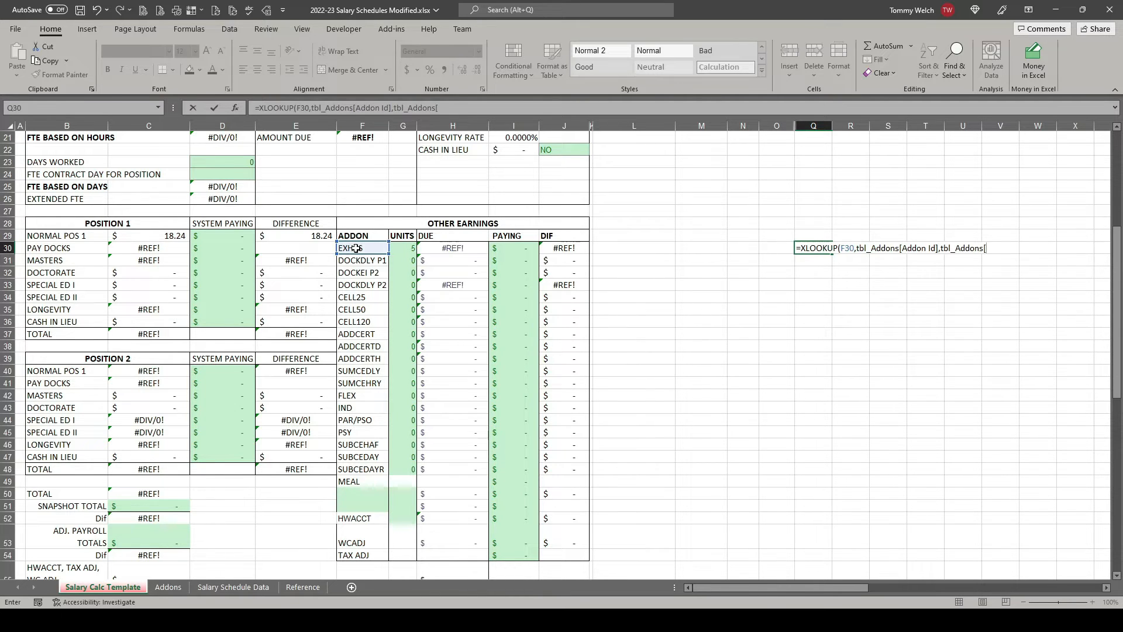
type("Formula],\"Not Found\",0")
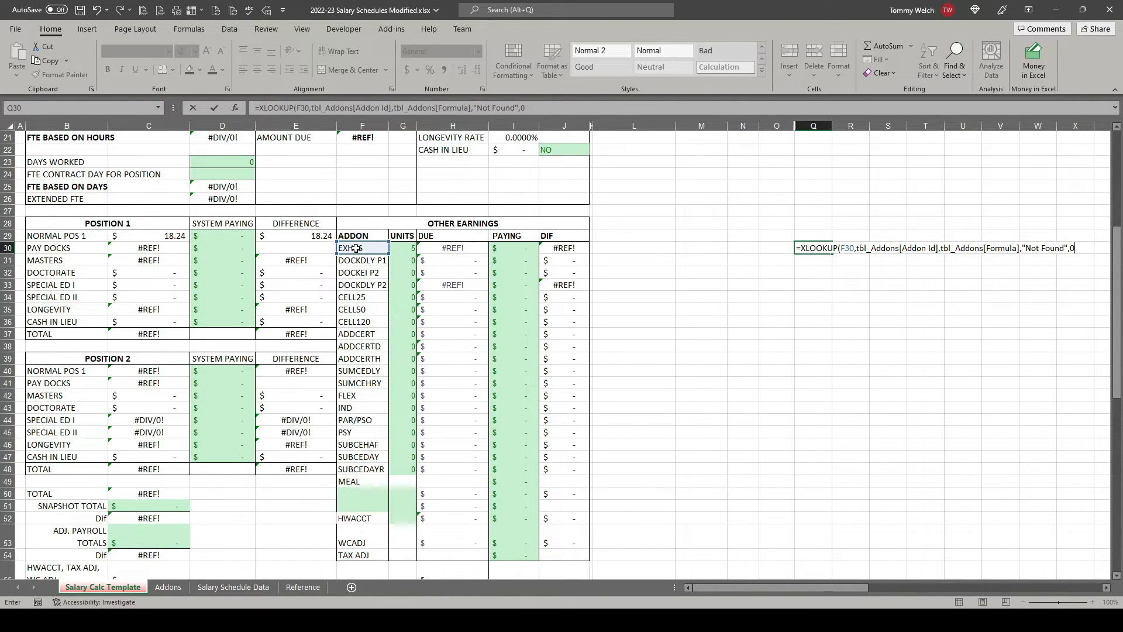
type(")")
key("Return")
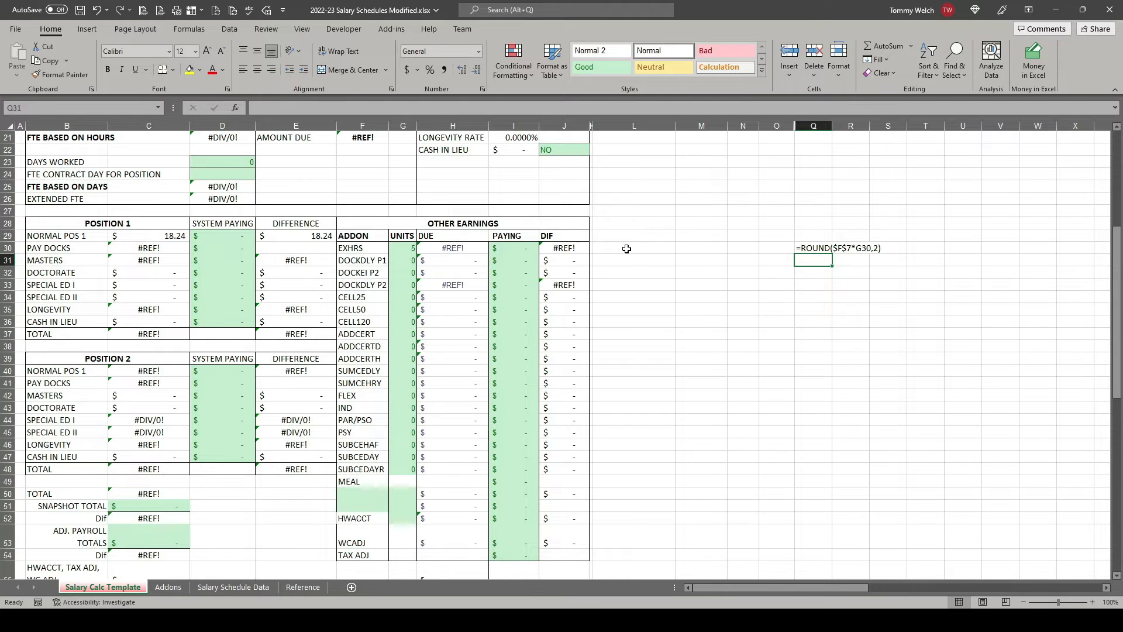
Replace the EXHRS due formula in H30 with =INDIRECT(Q30).
left_click(457, 249)
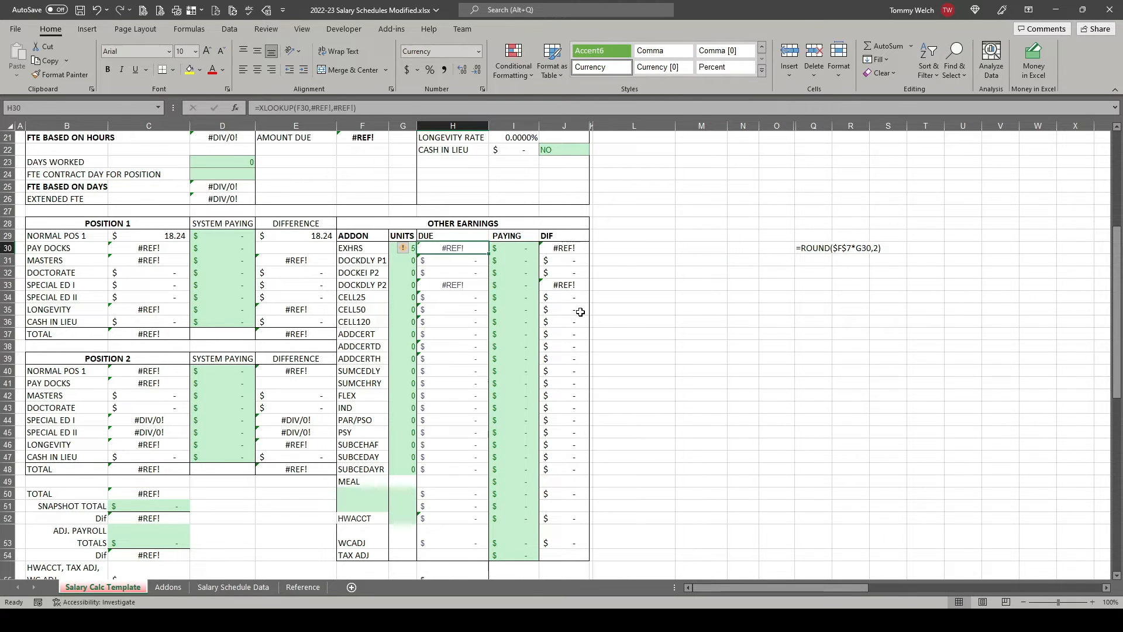
type("=indir")
key("Tab")
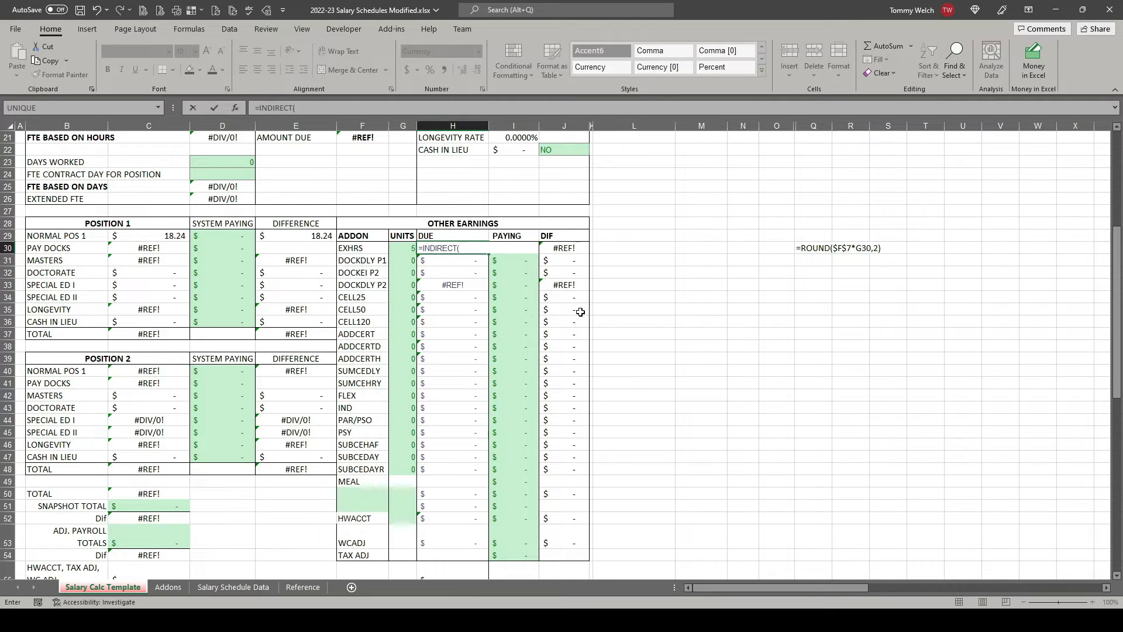
left_click(809, 249)
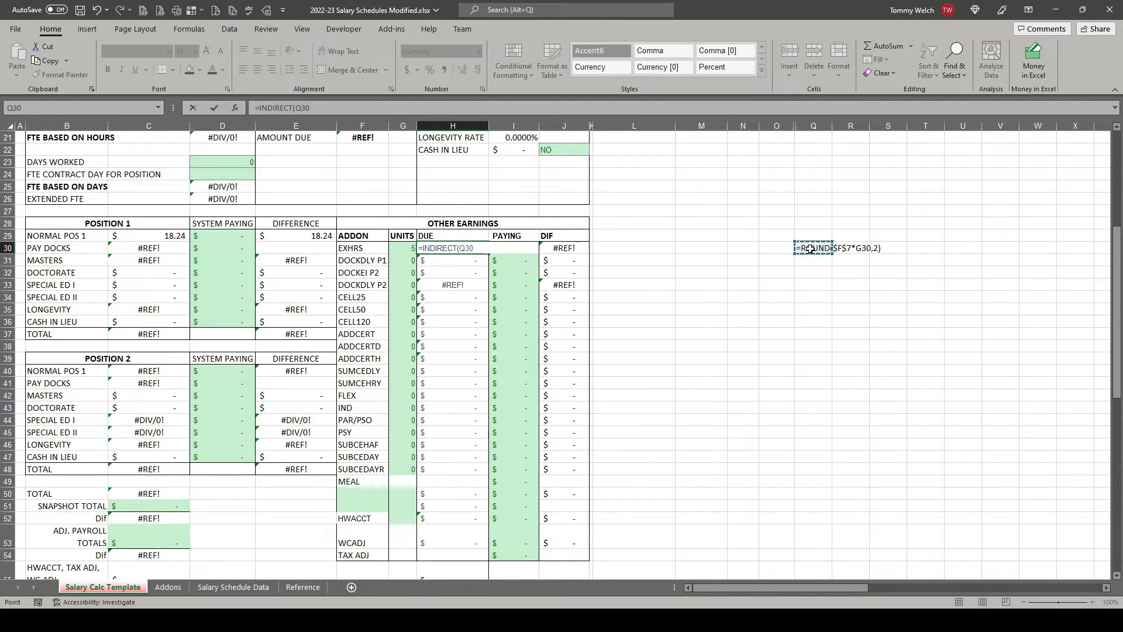
type(")")
key("Return")
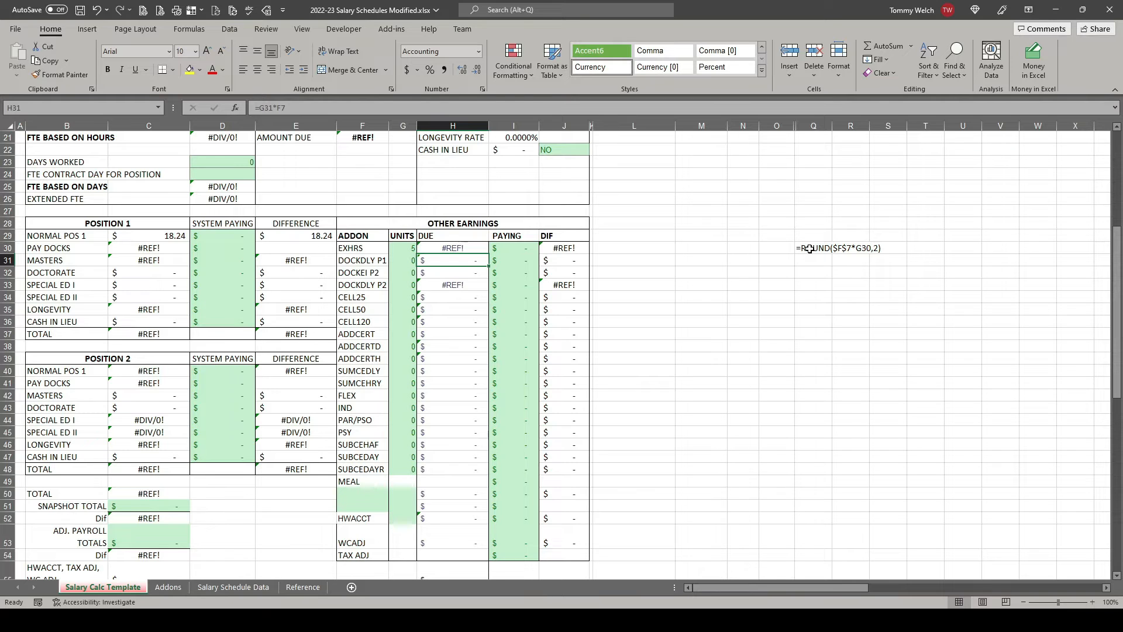
On the Addons sheet, remove the leading equals sign from the EXHRS formula text in B32.
left_click(738, 248)
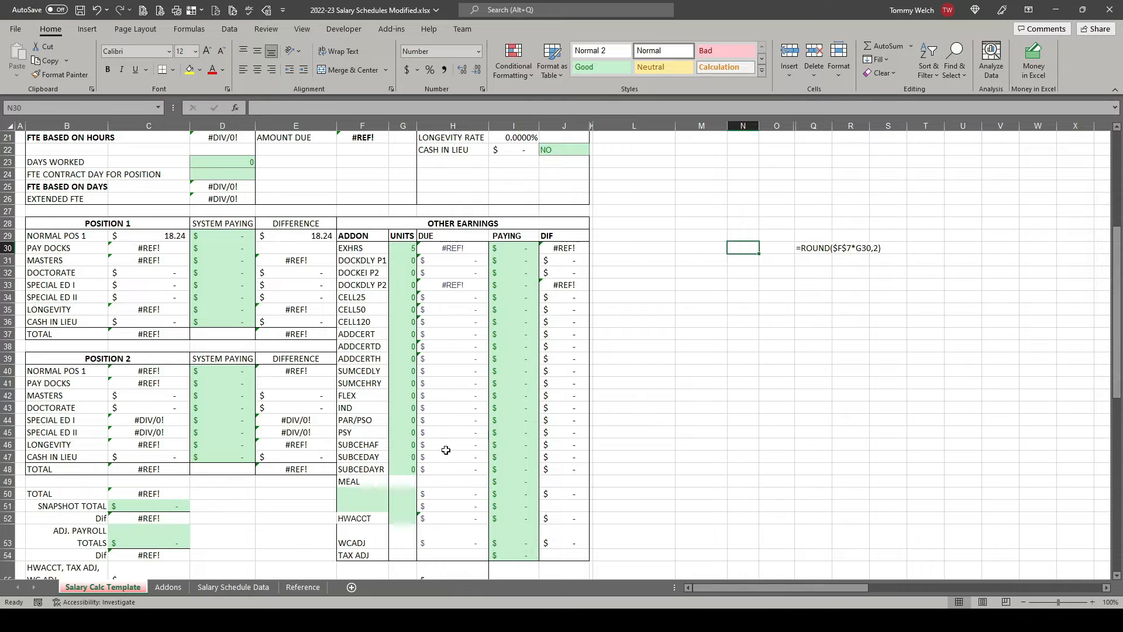
left_click(168, 587)
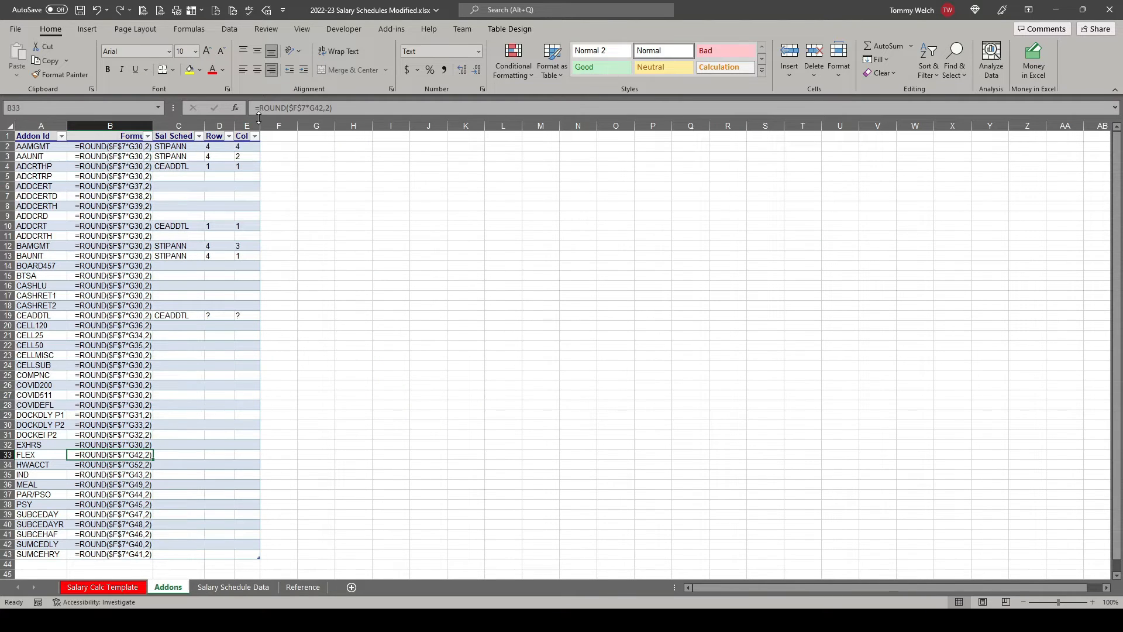
left_click(77, 446)
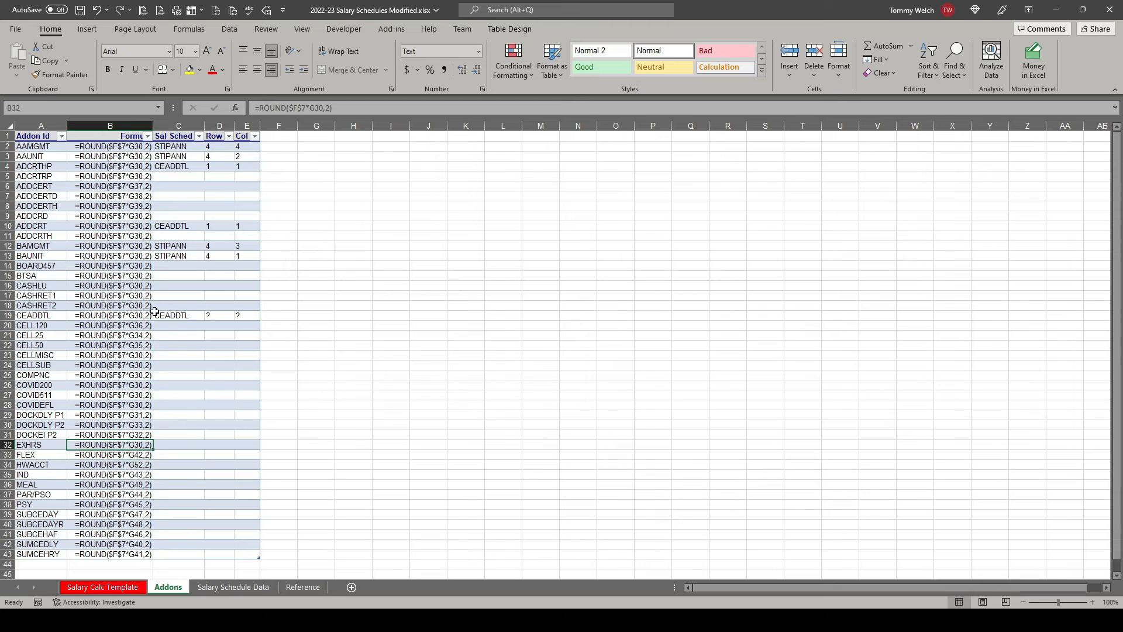
left_click(258, 107)
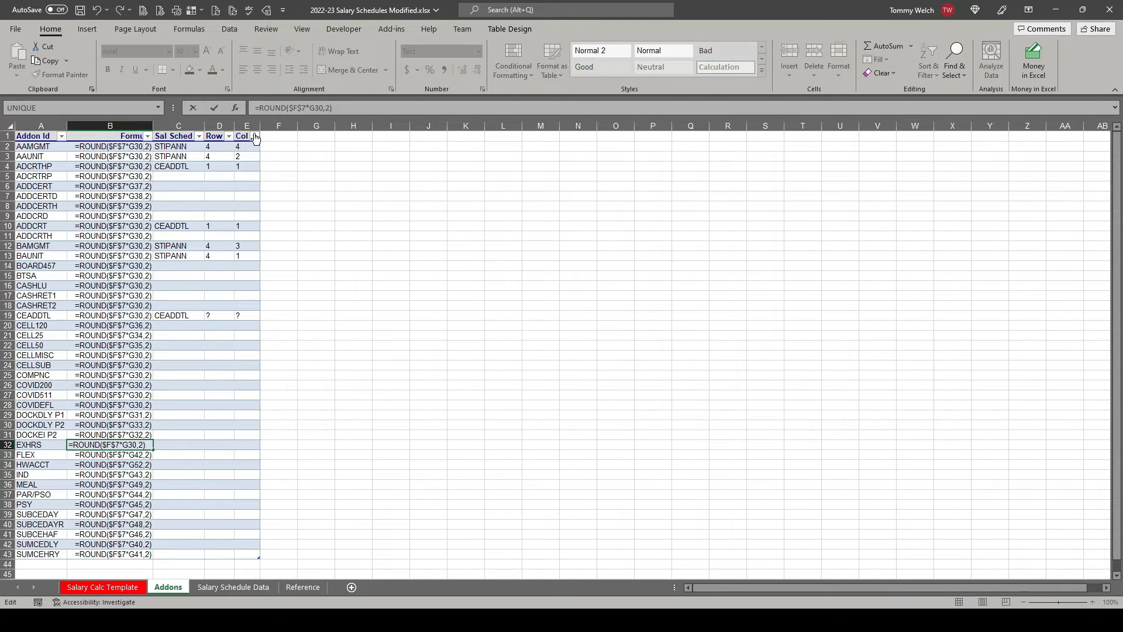
key("BackSpace")
key("Return")
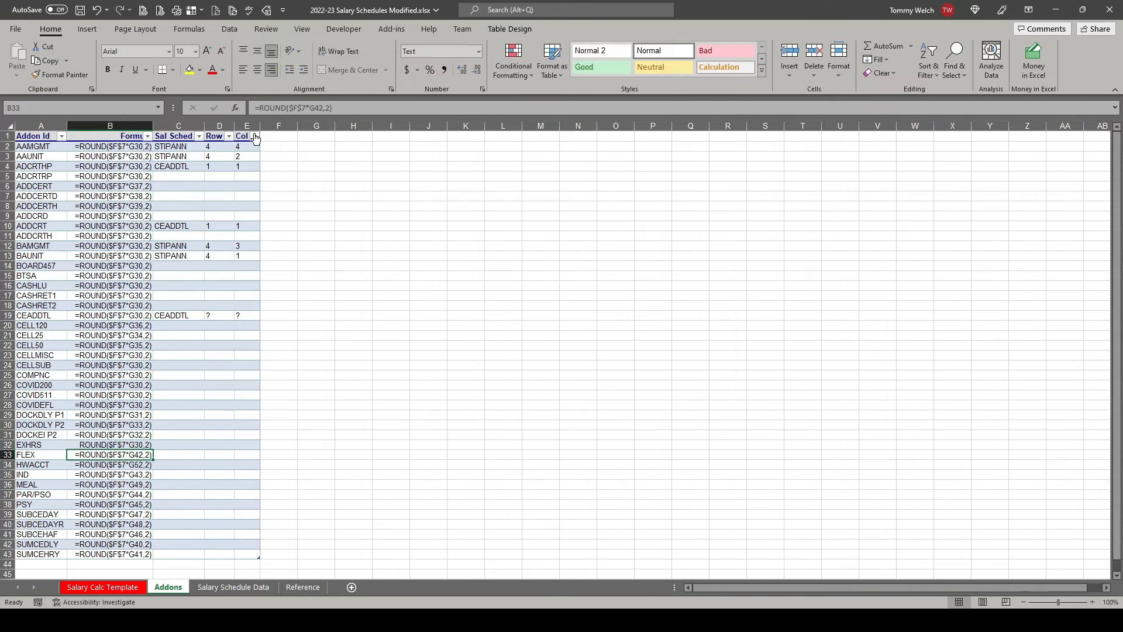
On the Salary Calc Template sheet, enter the reference texts F7 in N30 and G30 in O30.
left_click(94, 589)
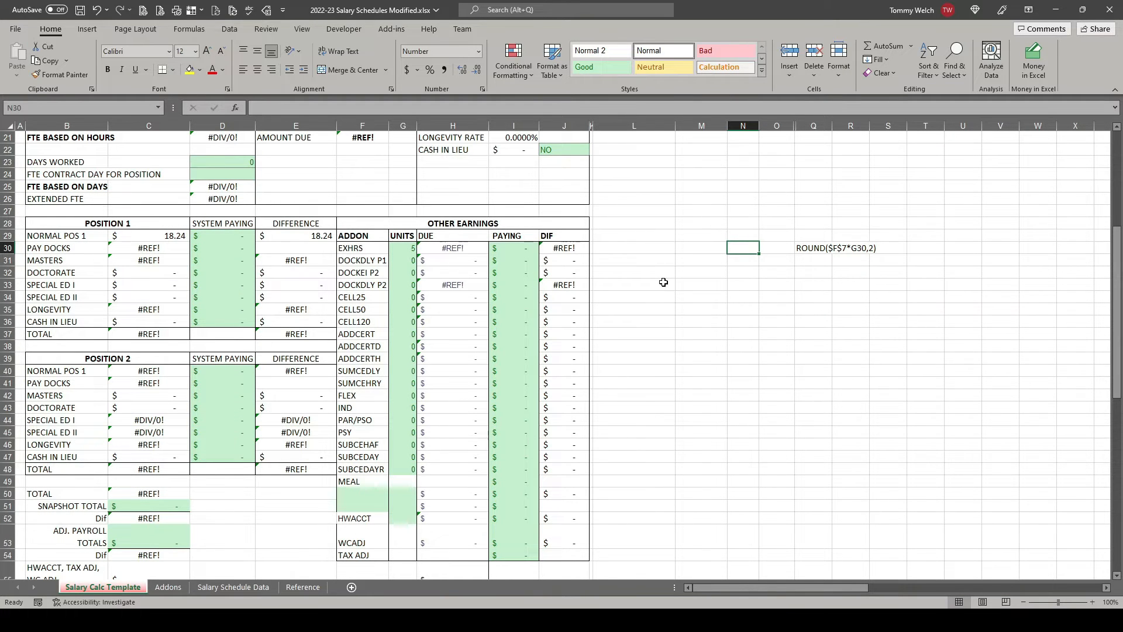
type("F7")
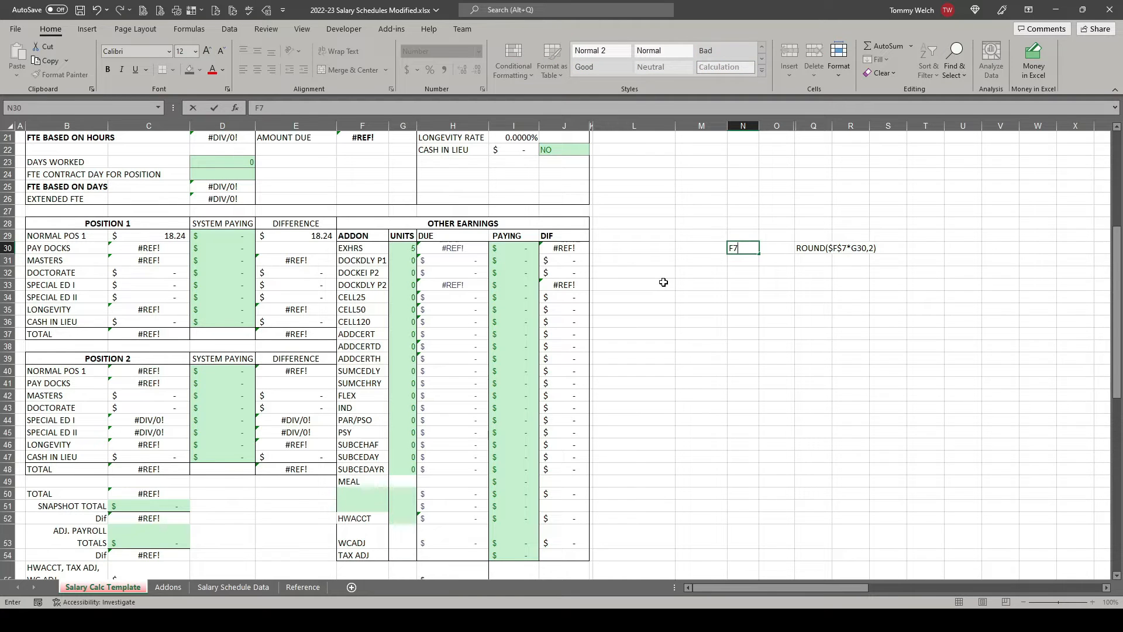
key("Tab")
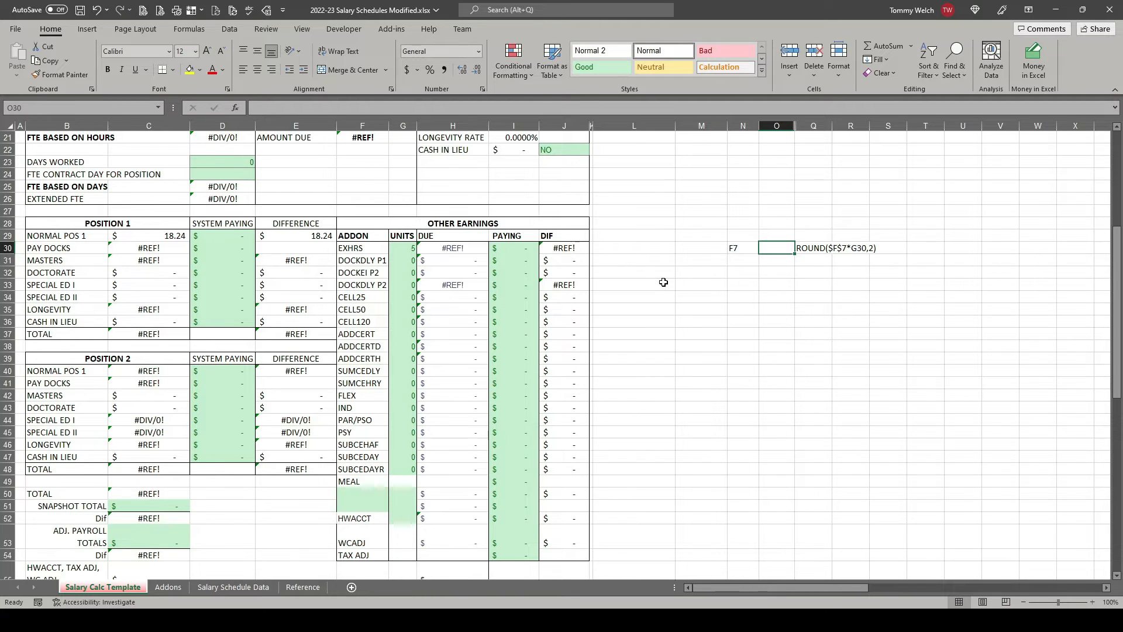
type("G30")
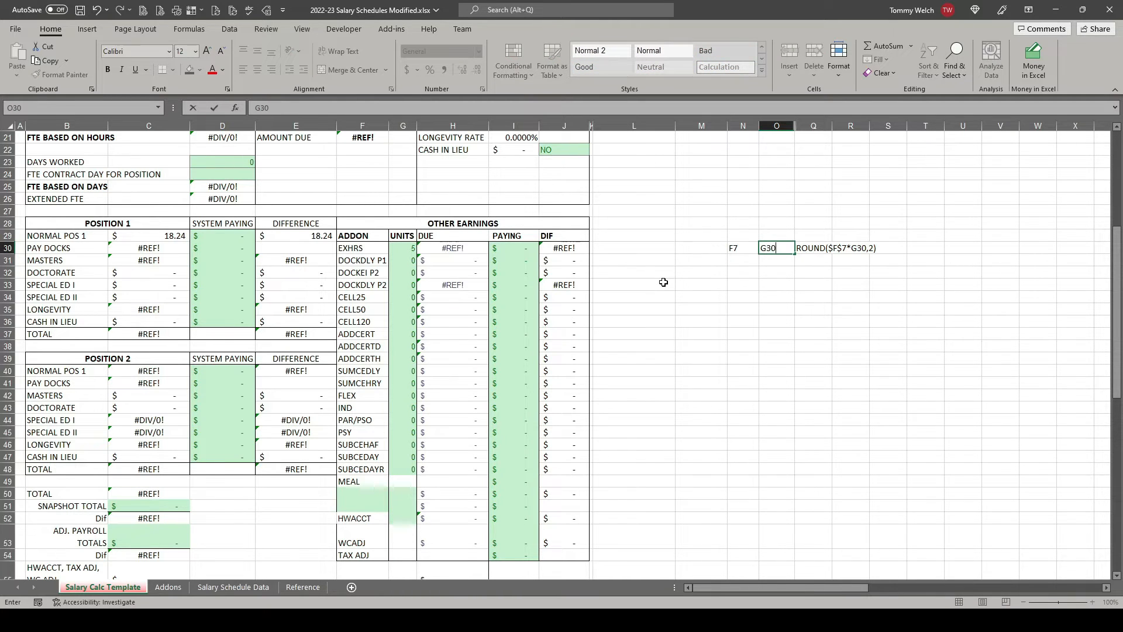
key("Return")
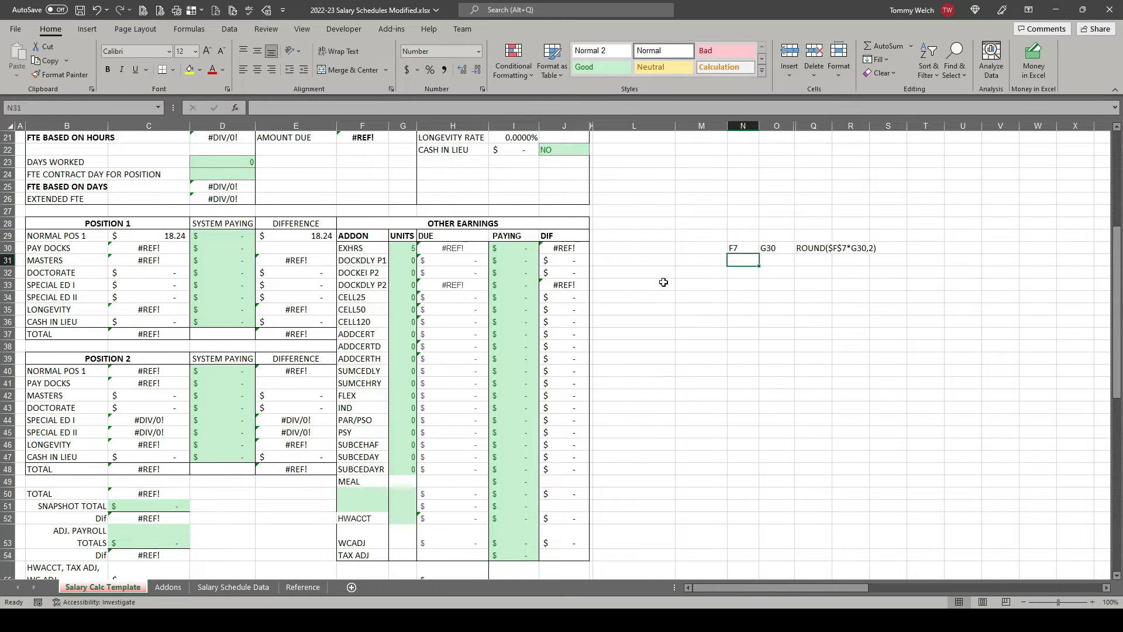
Enter =INDIRECT(N30)*INDIRECT(O30) in L30 to multiply the two cells referenced by text.
key("Up")
key("Up")
key("Down")
key("Left")
key("Left")
type("=")
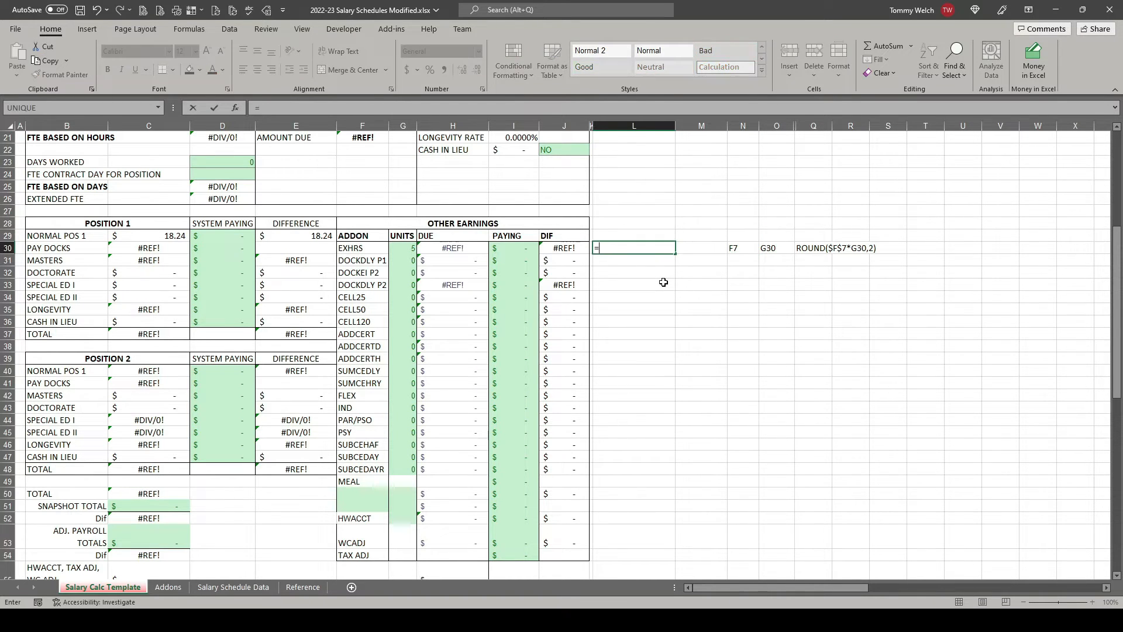
type("in")
key("Tab")
left_click(747, 246)
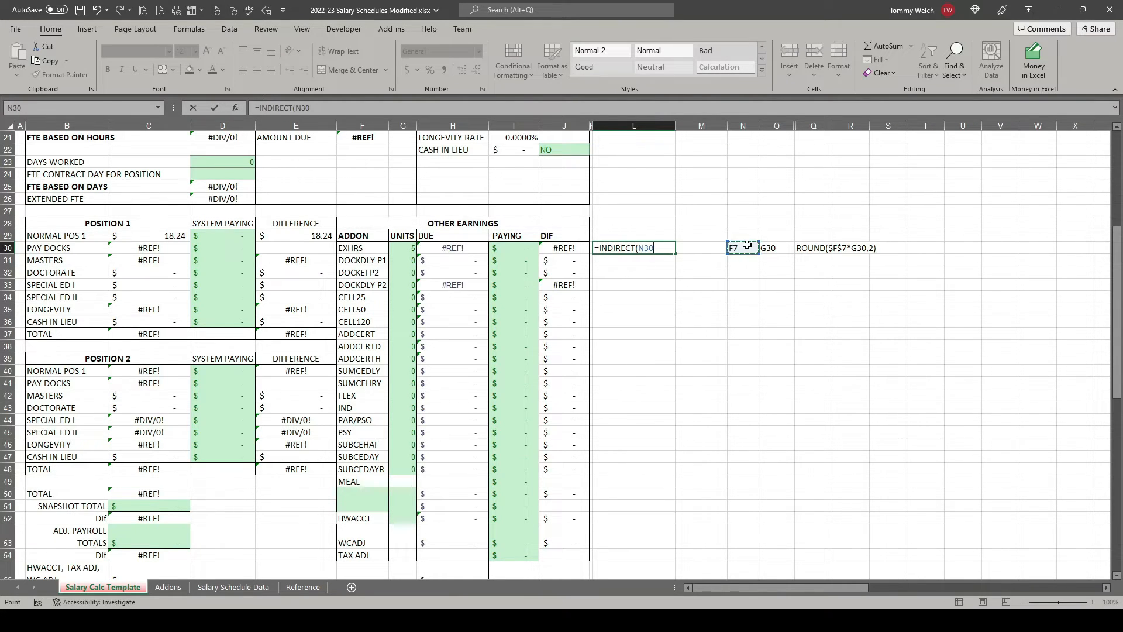
type(")*in")
key("Tab")
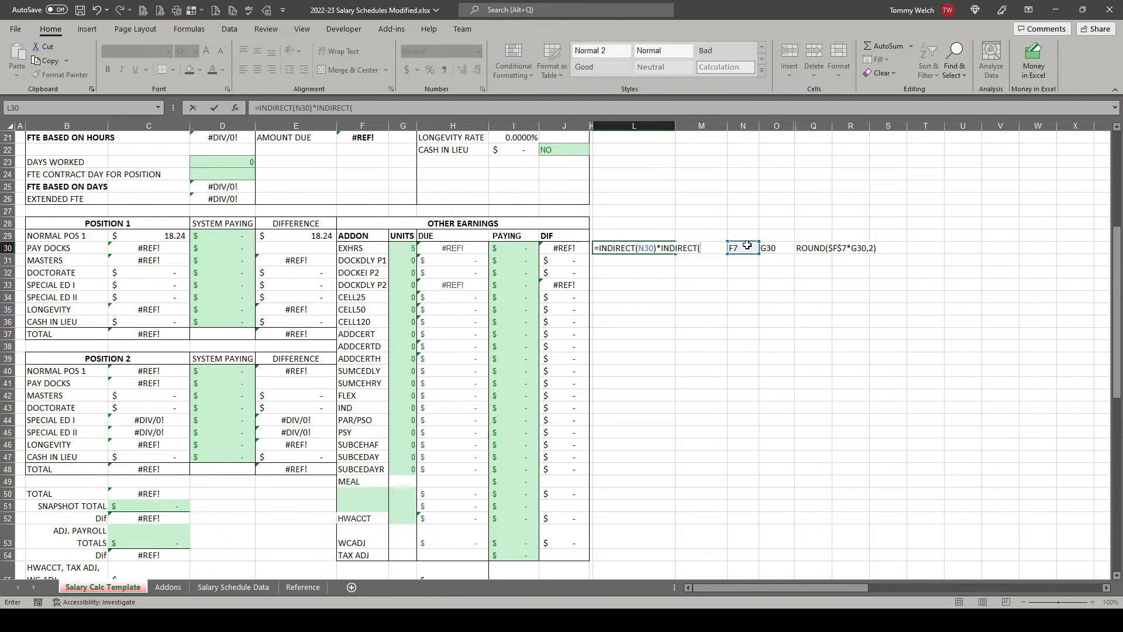
left_click(772, 247)
type(")")
key("Return")
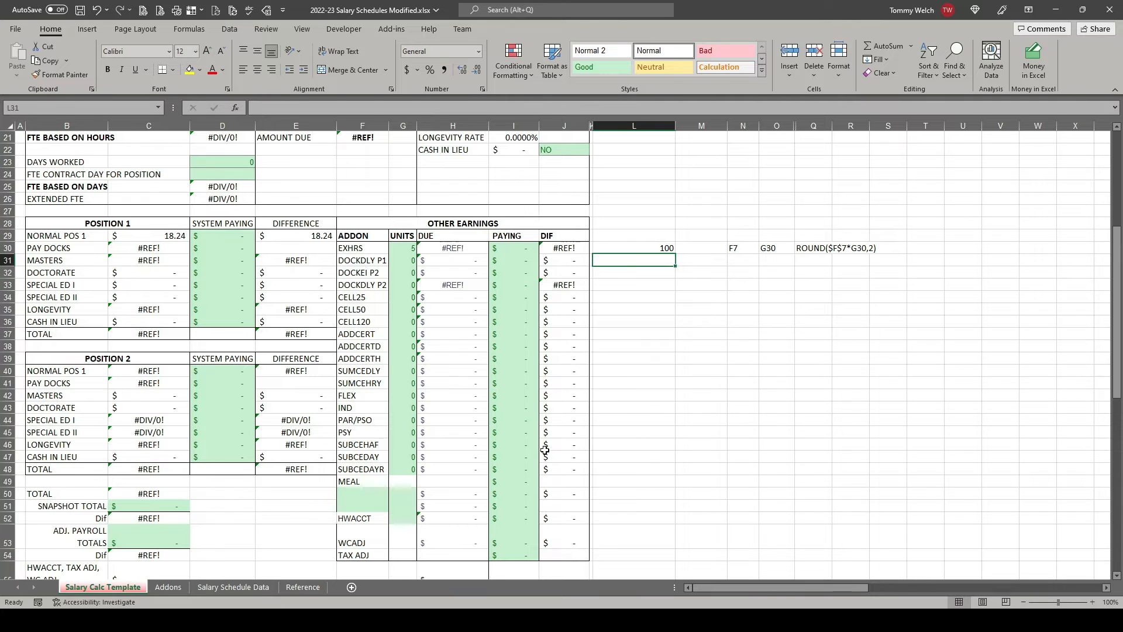
Wrap the L30 formula in ROUND with two decimals, giving =ROUND(INDIRECT(N30)*INDIRECT(O30),2).
left_click(173, 588)
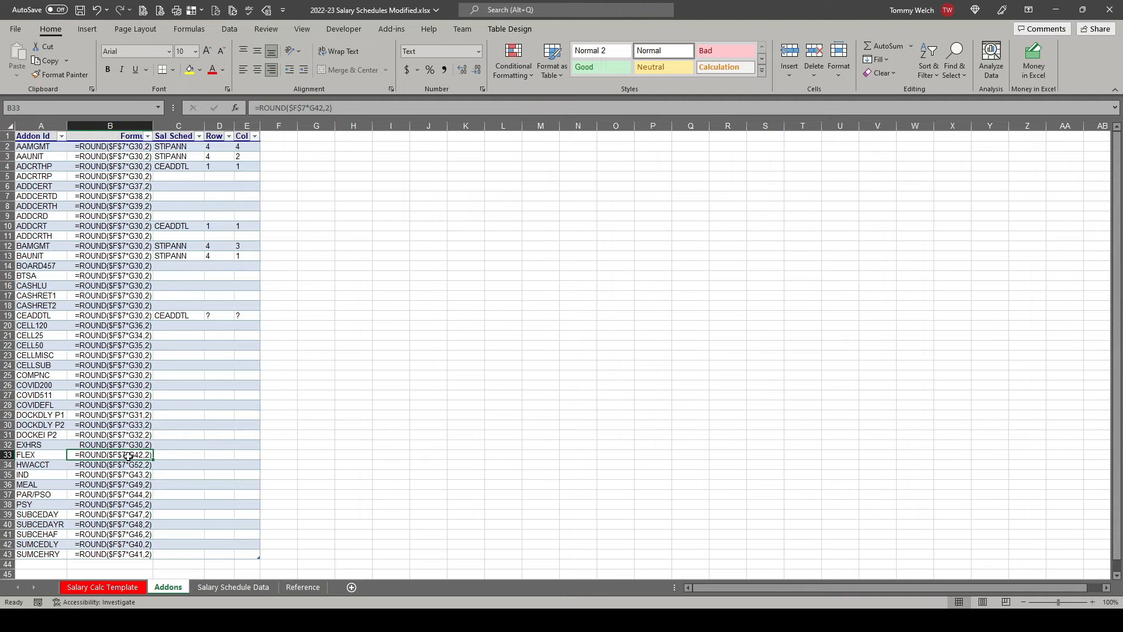
left_click(113, 588)
left_click(645, 247)
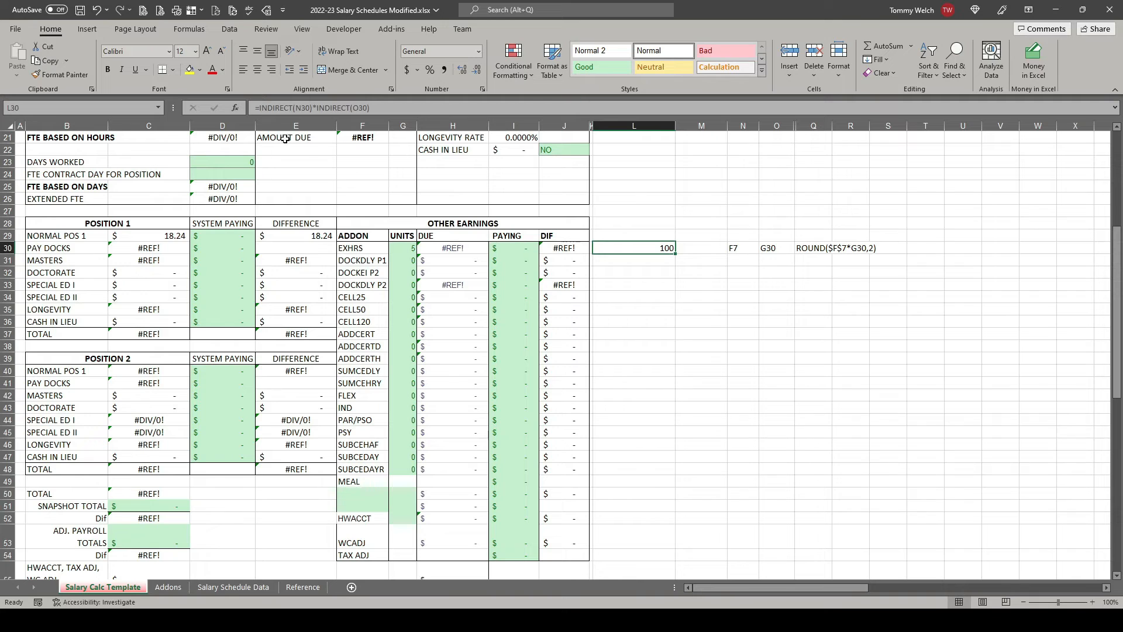
left_click(258, 107)
type("ROUND(")
key("End")
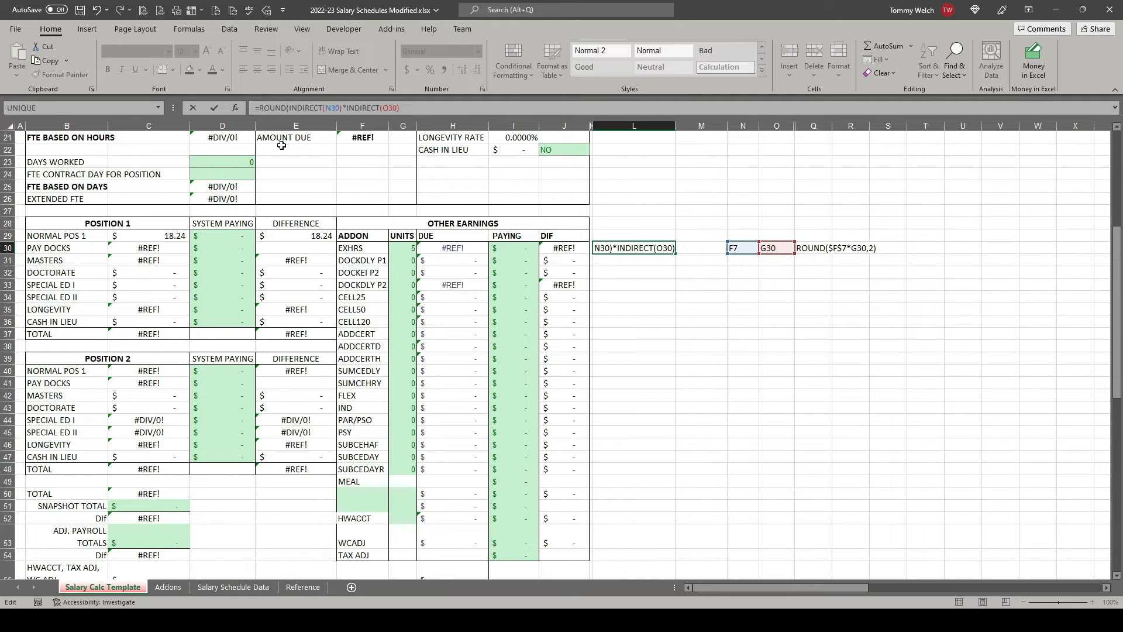
type(",2")
key("Return")
key("Up")
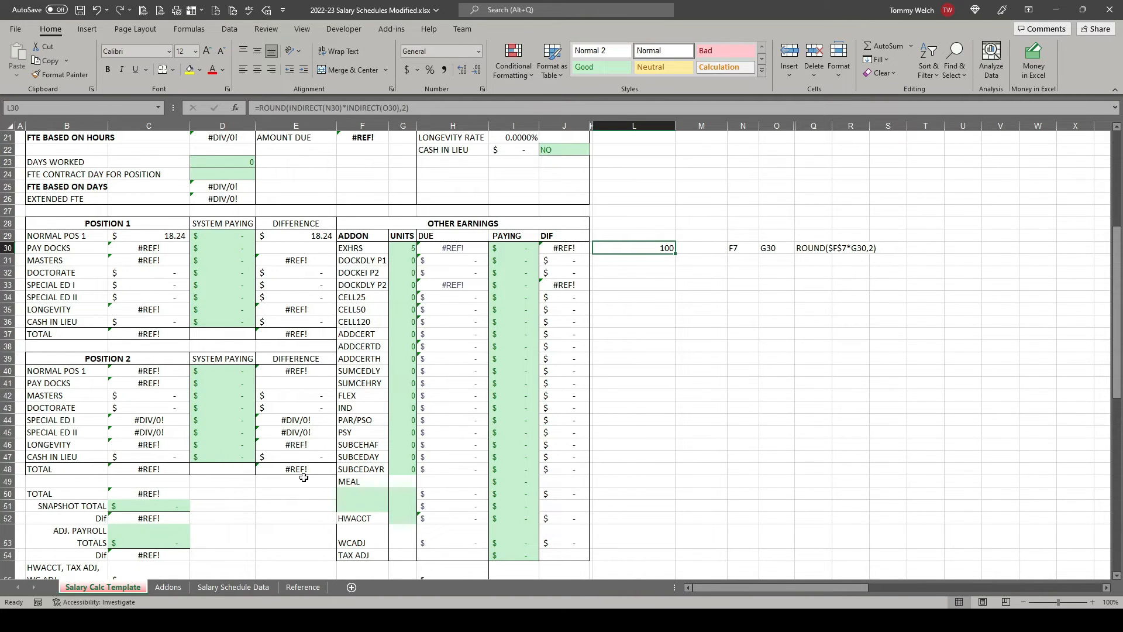
On the Addons sheet, strip the ROUND wrapper from the EXHRS formula text in B32, leaving $F$7*G30.
left_click(168, 587)
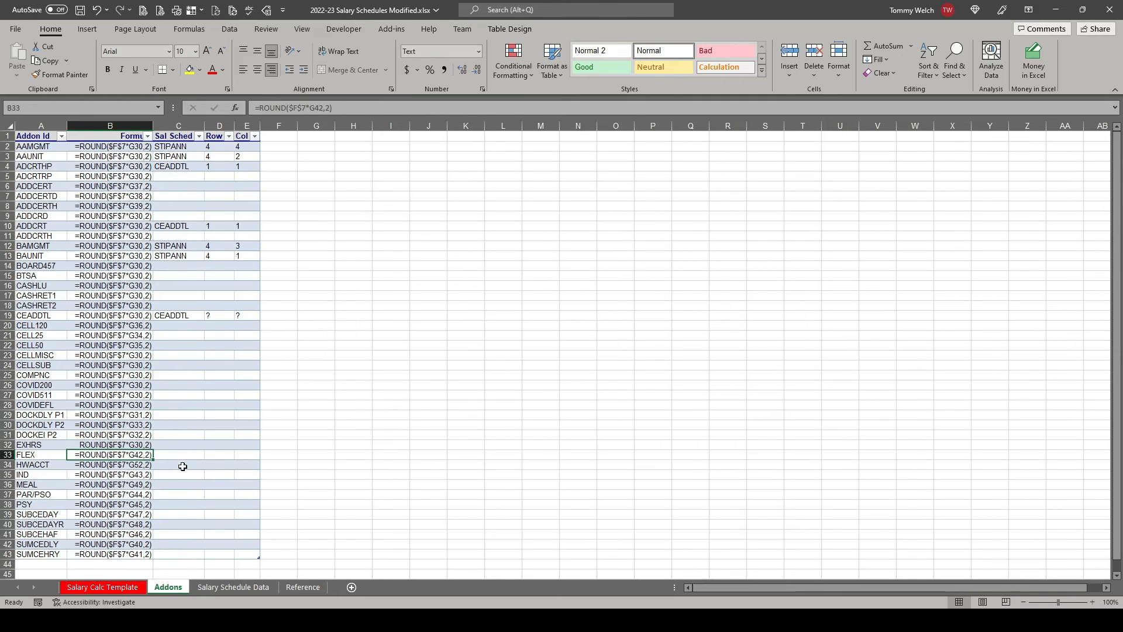
left_click(89, 446)
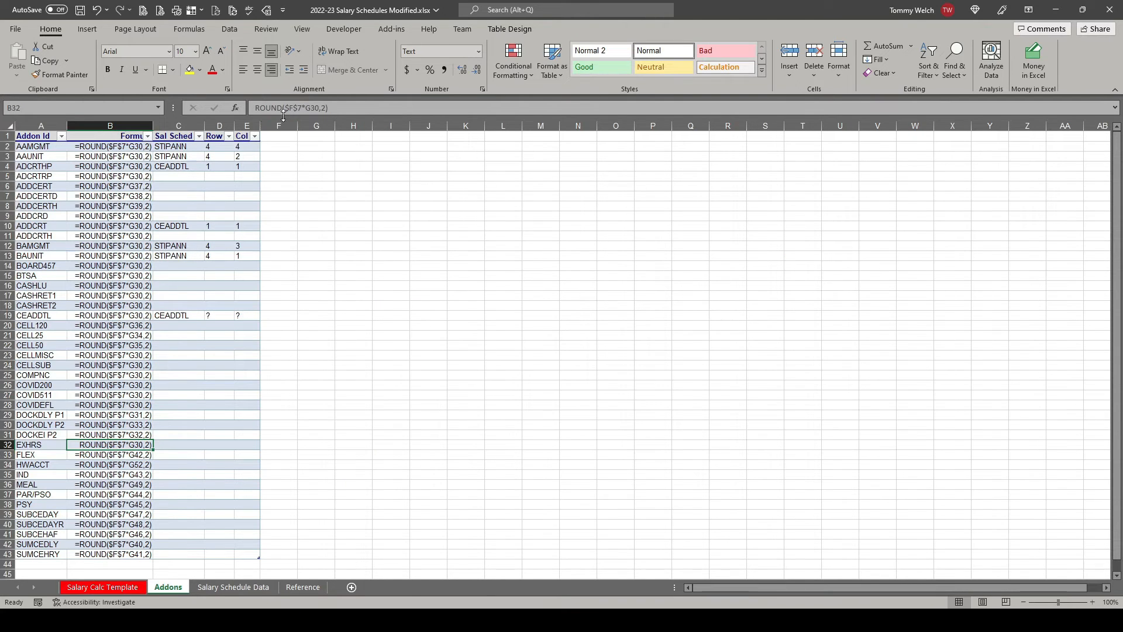
left_click(253, 109)
key("Delete")
key("Delete")
key("Delete")
key("Delete")
key("Delete")
key("Delete")
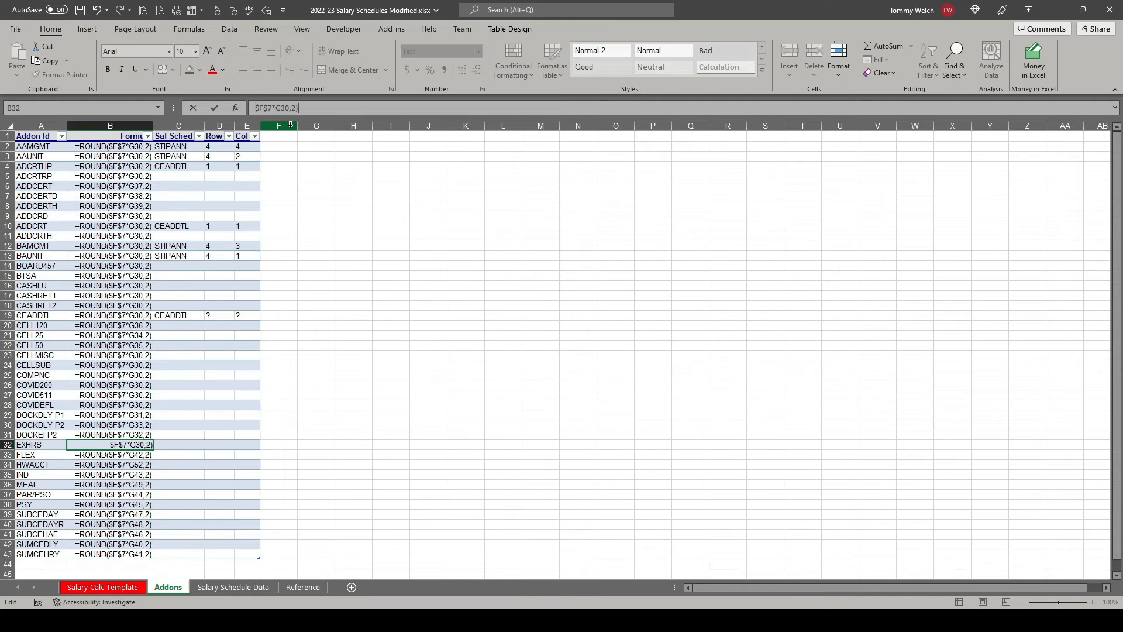
key("End")
key("BackSpace")
key("BackSpace")
key("BackSpace")
key("Return")
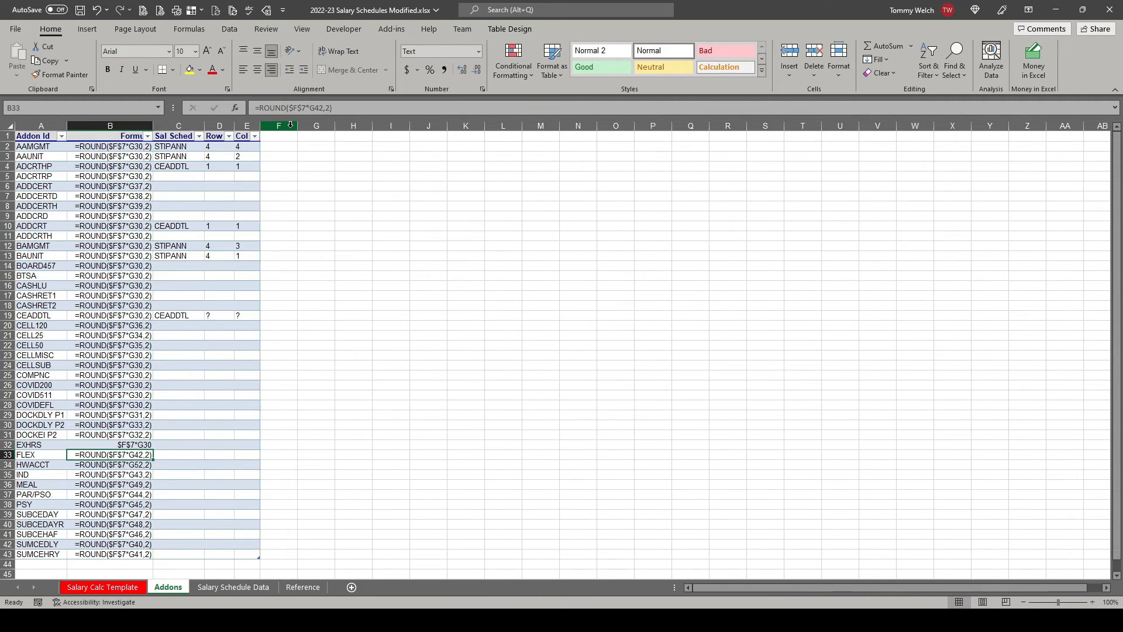
On the Salary Calc Template sheet, inspect the INDIRECT formula in H30 and the pay rate cell its lookup text references.
left_click(94, 588)
left_click(446, 249)
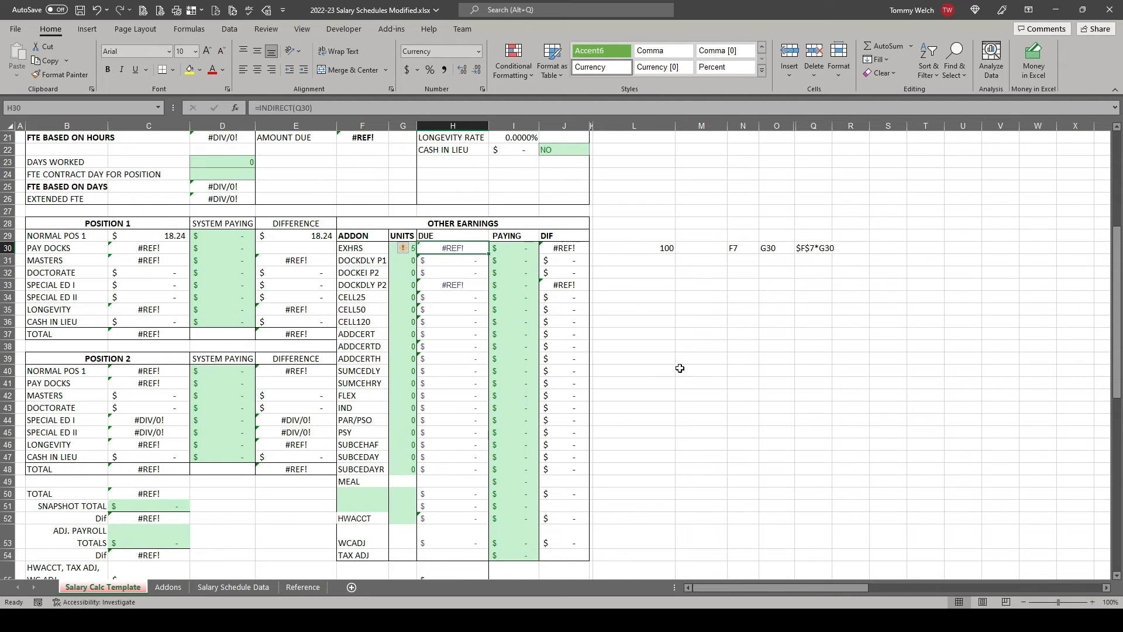
scroll(682, 381, "up", 7)
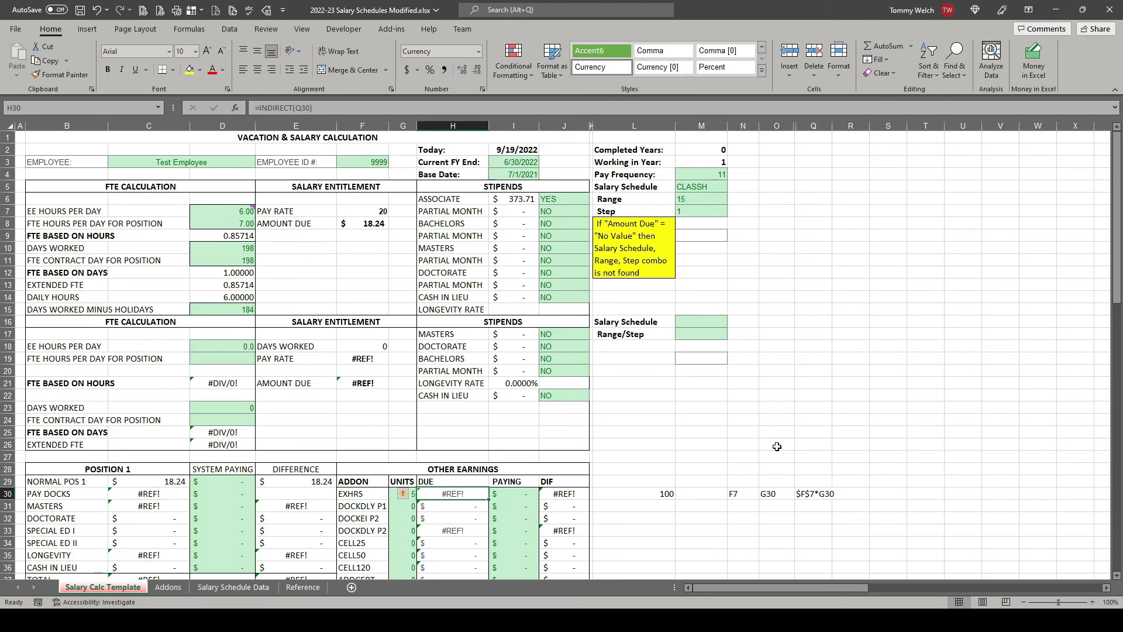
scroll(777, 447, "down", 7)
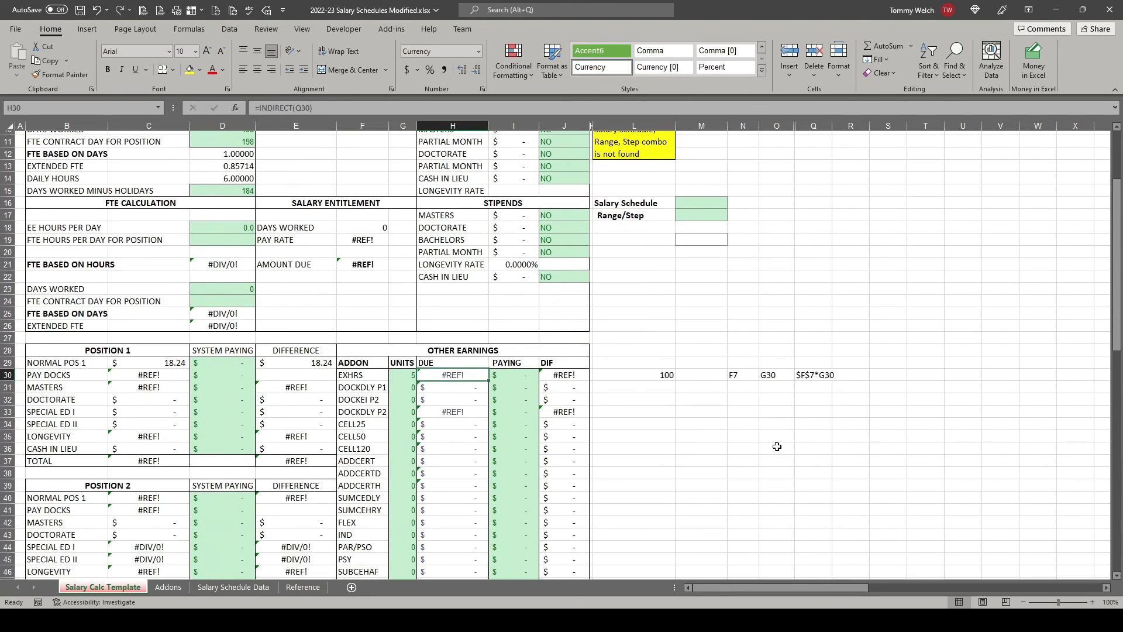